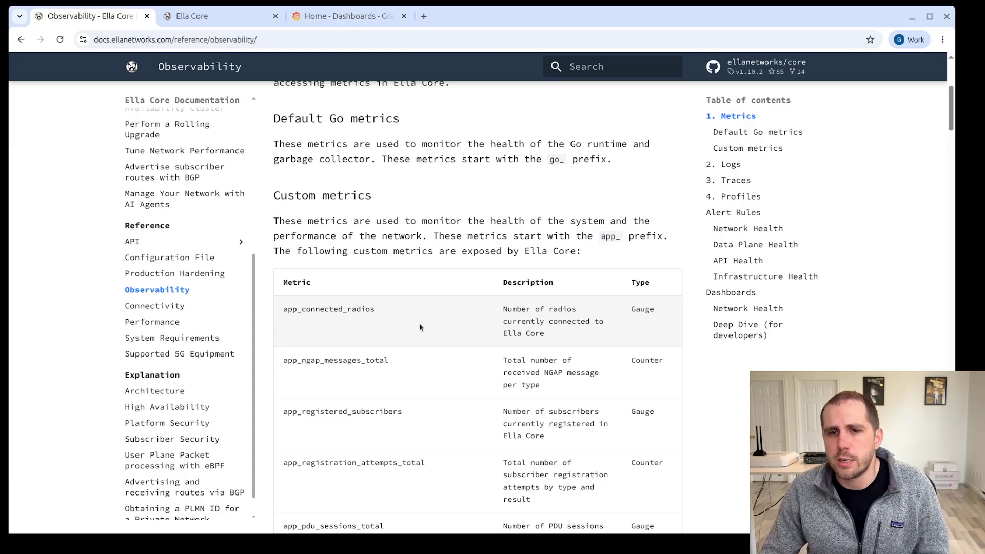
# - Read the custom metrics, Logs, Traces, Profiles and Alert Rules sections of the Observability reference
pyautogui.scroll(-1, 413, 316)
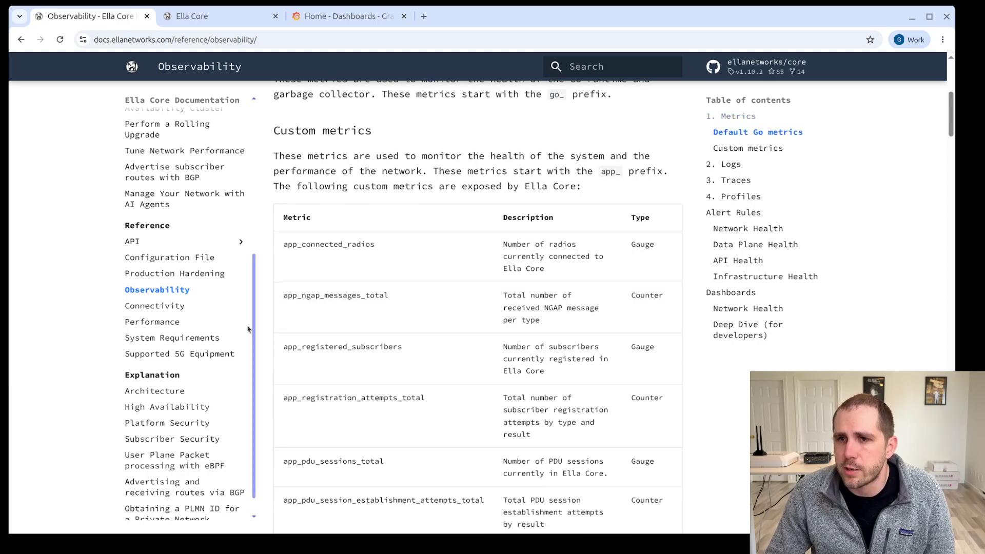
pyautogui.click(730, 164)
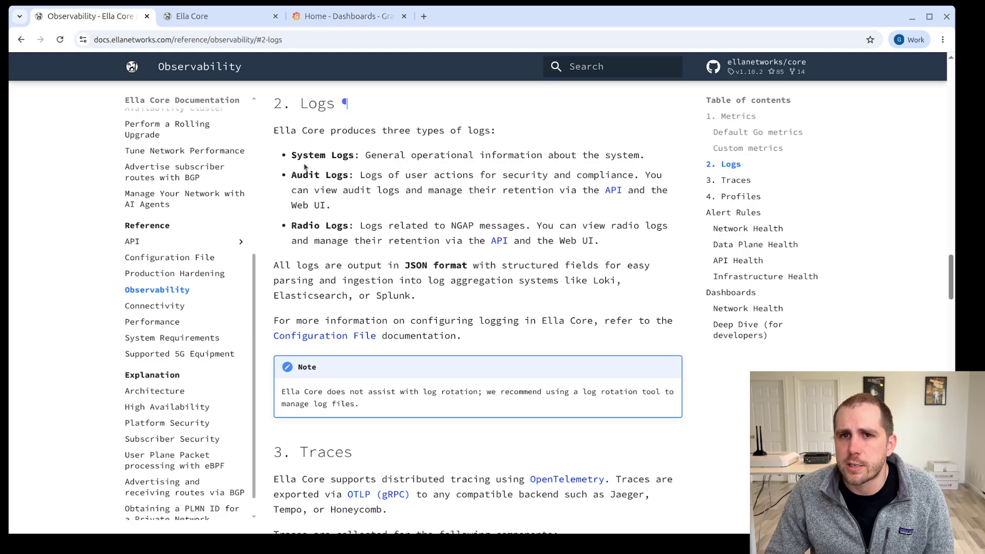
pyautogui.click(745, 180)
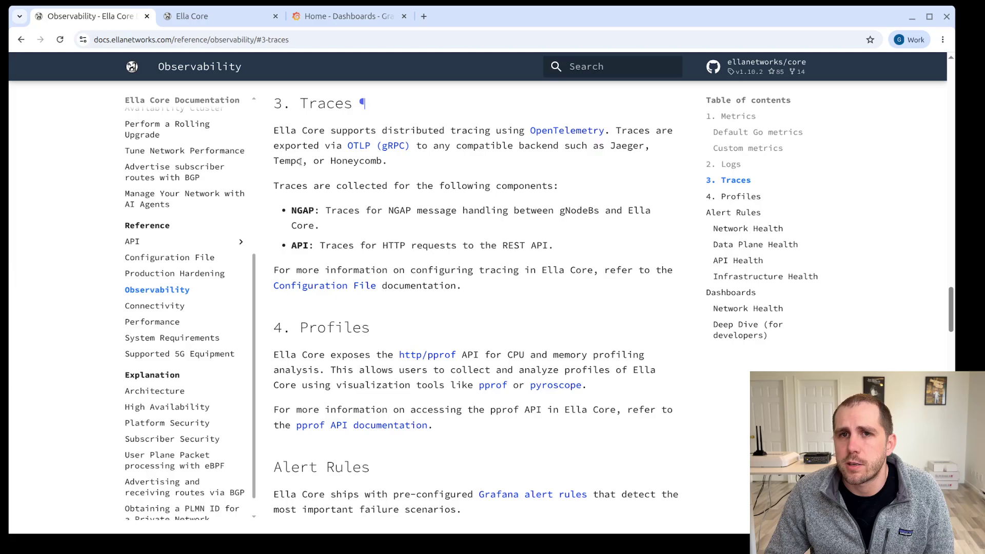
pyautogui.click(740, 196)
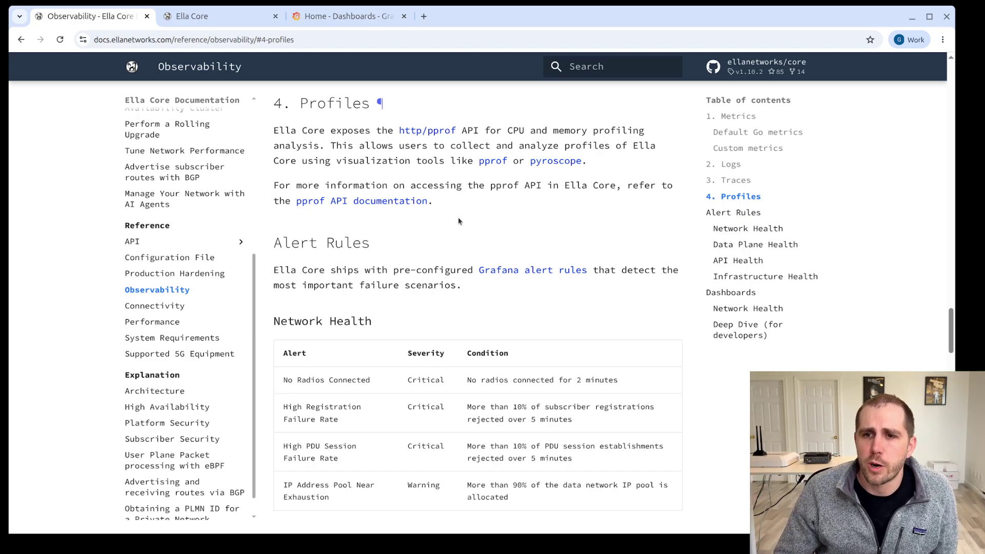
pyautogui.scroll(-2, 461, 225)
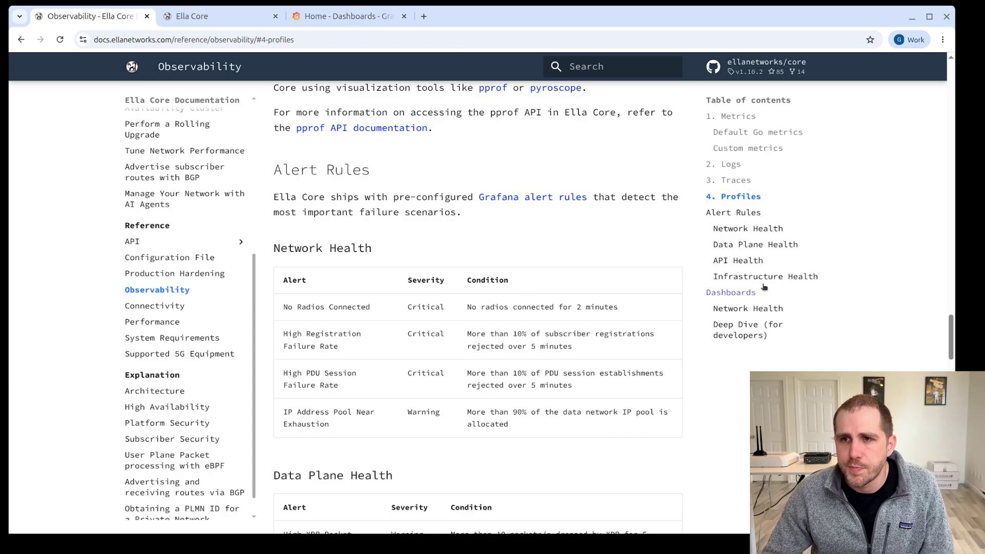
# - Review the Dashboards section of the documentation and open the online Grafana page of the Network Health dashboard
pyautogui.click(730, 292)
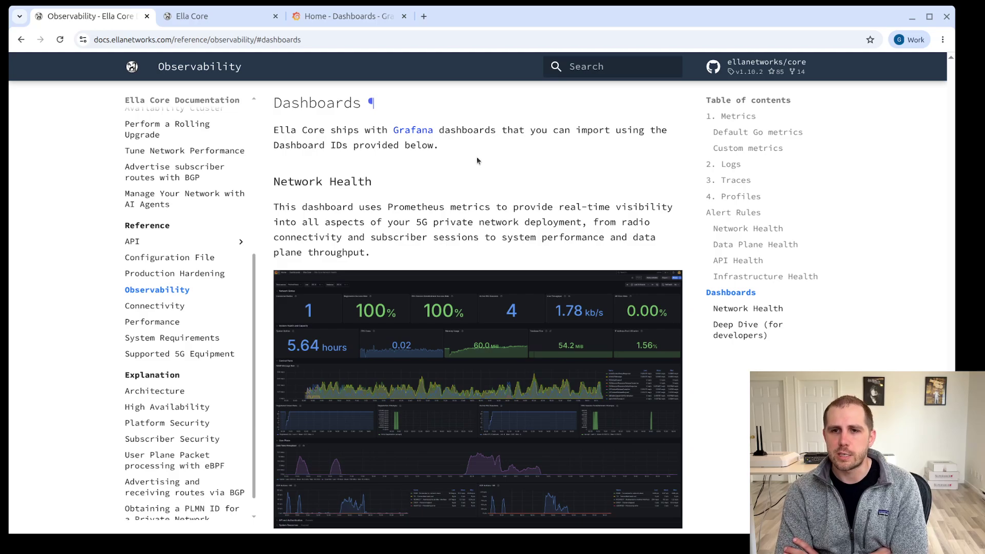
pyautogui.scroll(-8, 486, 200)
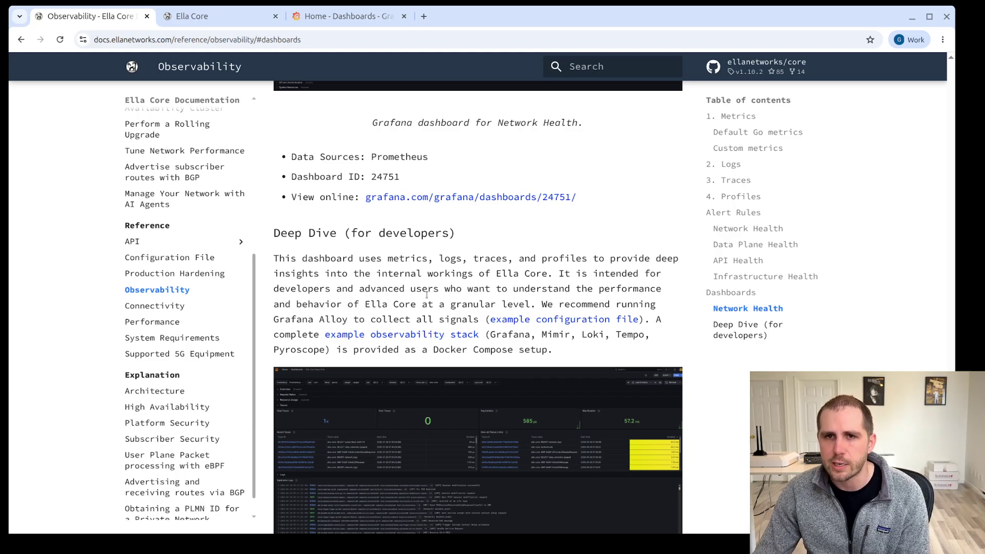
pyautogui.scroll(5, 426, 294)
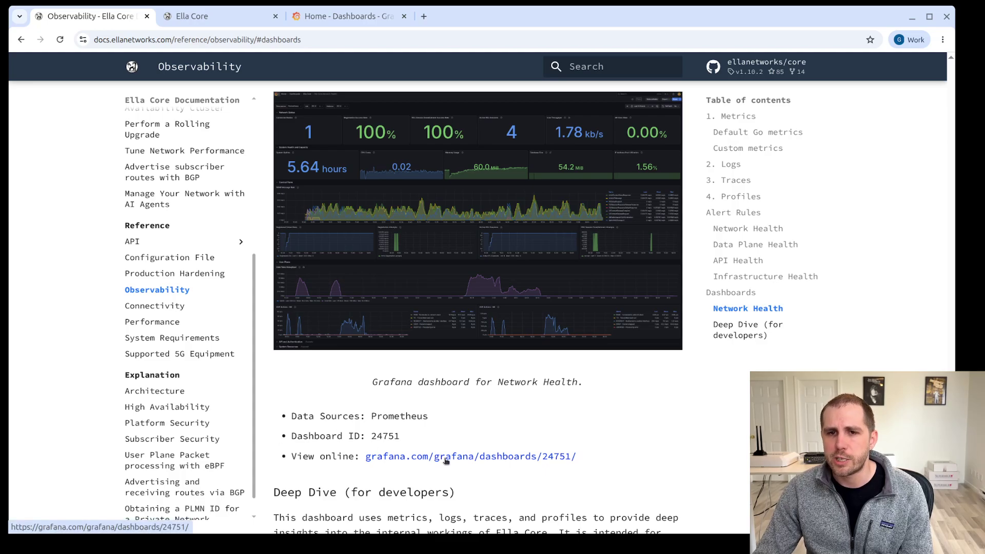
pyautogui.click(392, 457)
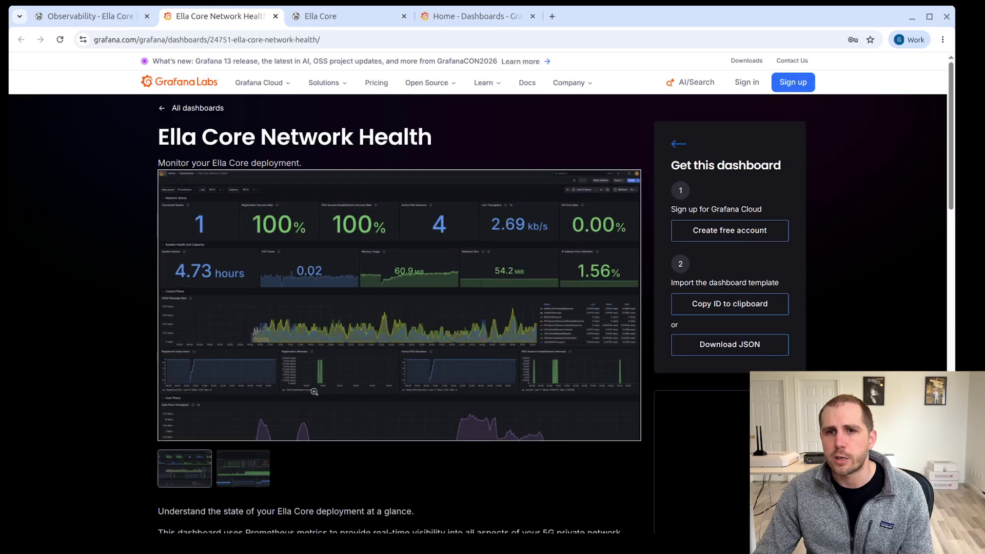
# - Preview both screenshots of the Ella Core Network Health dashboard and copy its dashboard ID to the clipboard
pyautogui.click(237, 471)
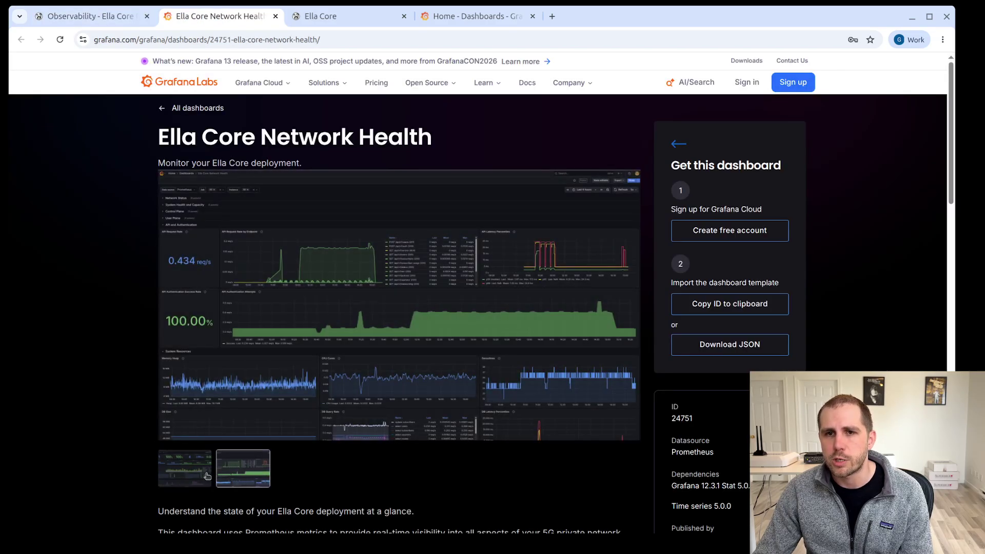
pyautogui.click(208, 476)
pyautogui.scroll(-2, 190, 464)
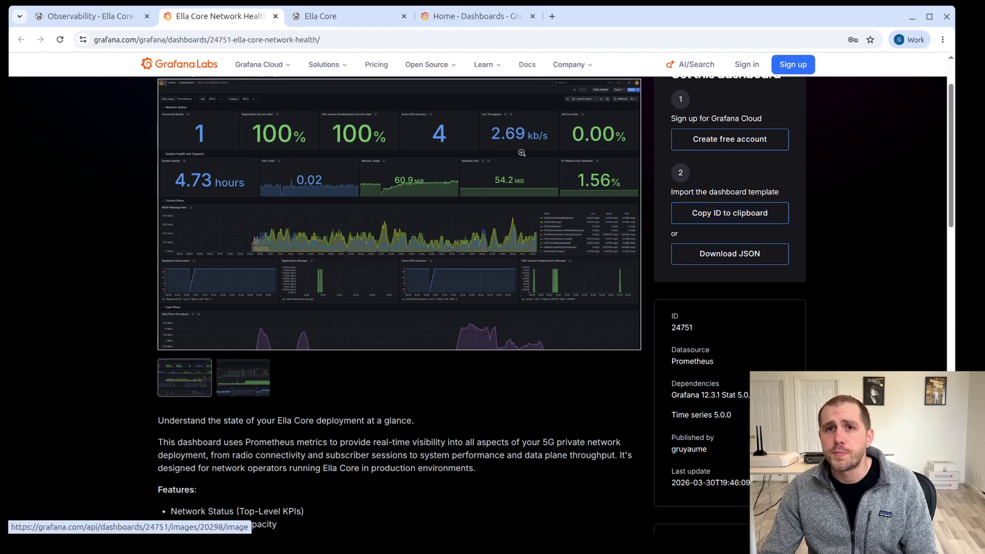
pyautogui.click(739, 218)
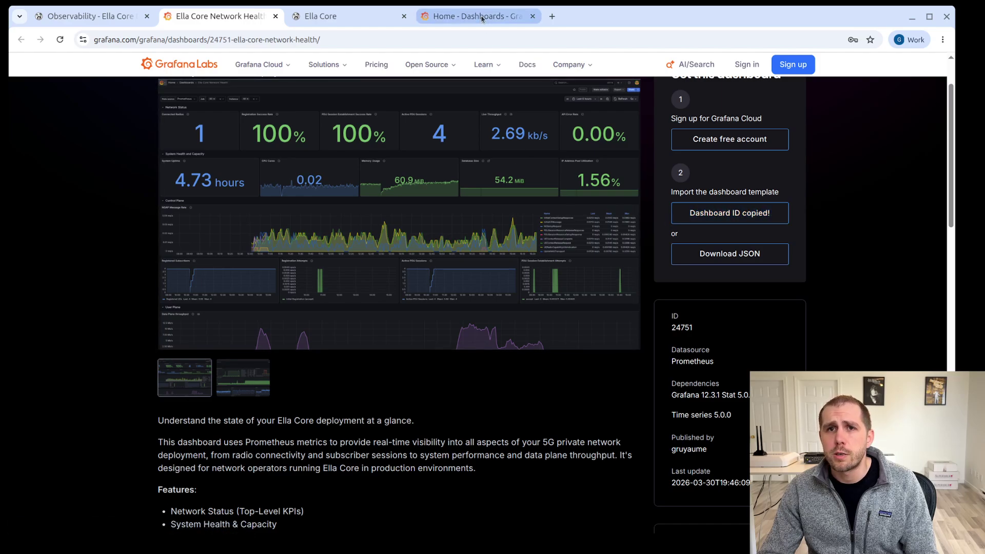
pyautogui.click(369, 17)
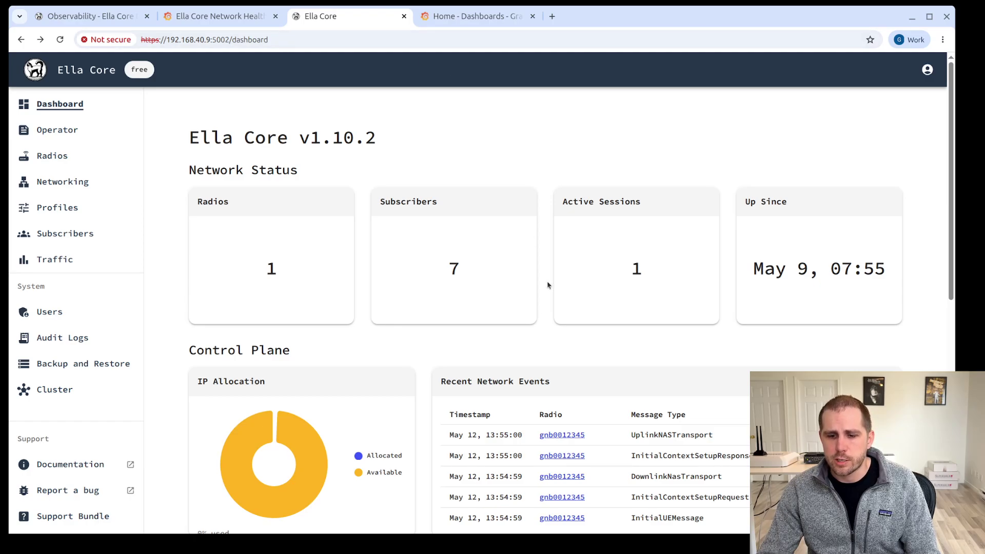
pyautogui.doubleClick(294, 39)
pyautogui.write('api/v1/met')
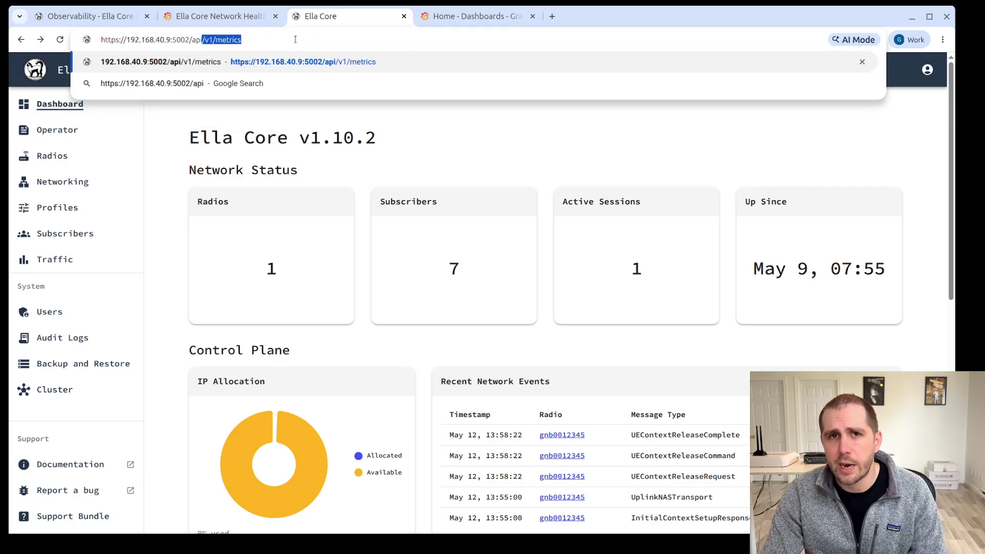
pyautogui.write('rics')
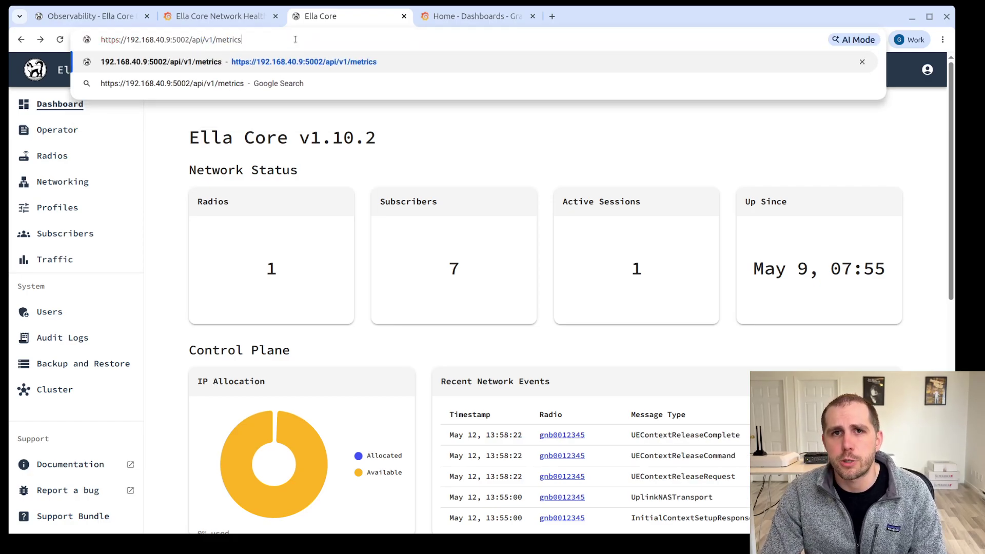
pyautogui.press('Return')
pyautogui.moveTo(950, 75); pyautogui.dragTo(949, 490)
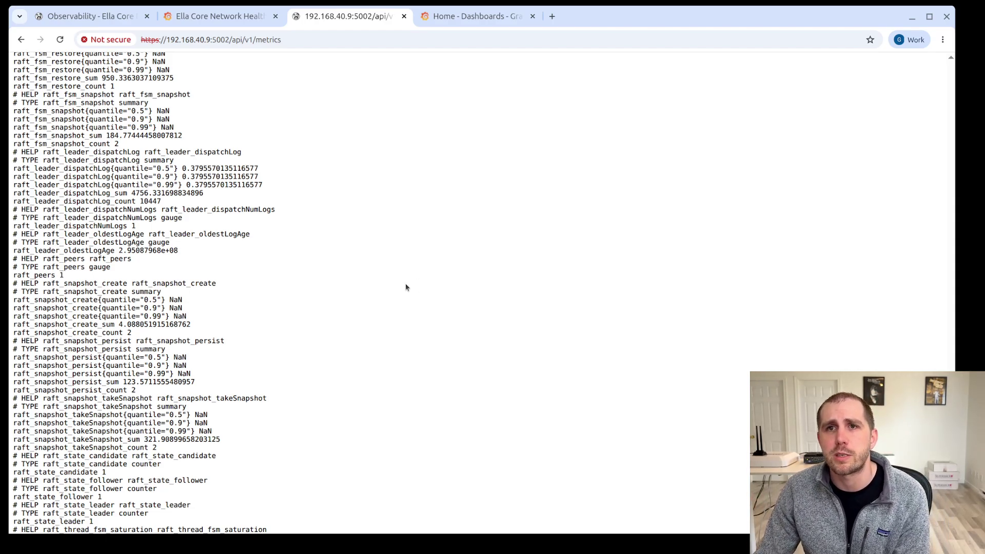
# - Switch to the local Grafana instance and open the Ella Core Network Health dashboard
pyautogui.click(457, 17)
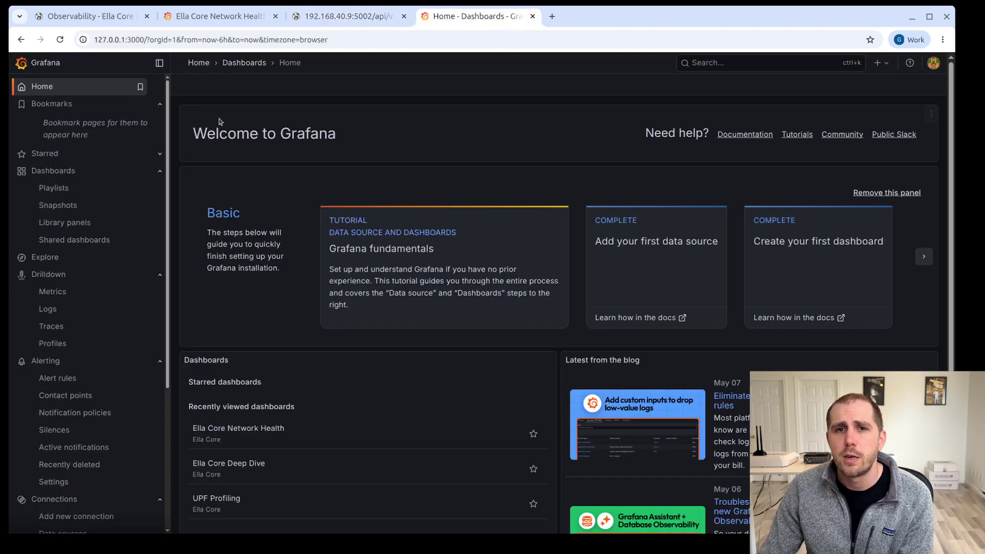
pyautogui.click(80, 171)
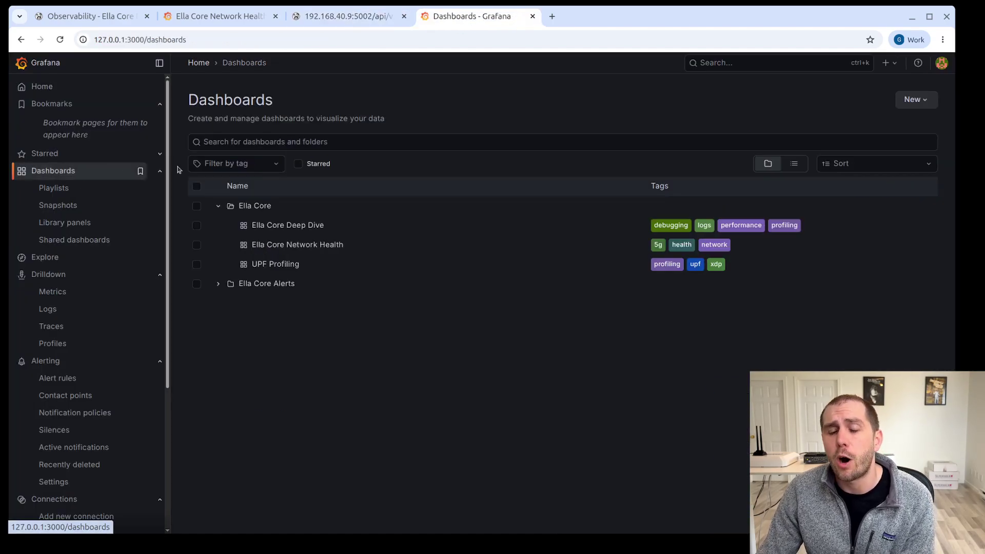
pyautogui.click(282, 245)
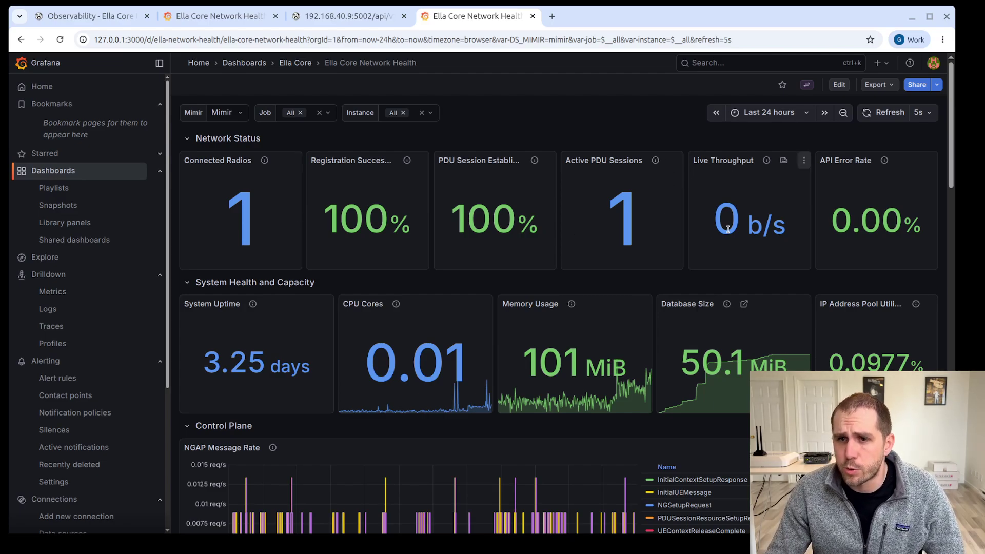
# - Examine the dashboard's control plane and user plane panels, including NGAP message rate, subscribers, PDU sessions and data plane throughput
pyautogui.scroll(-6, 727, 229)
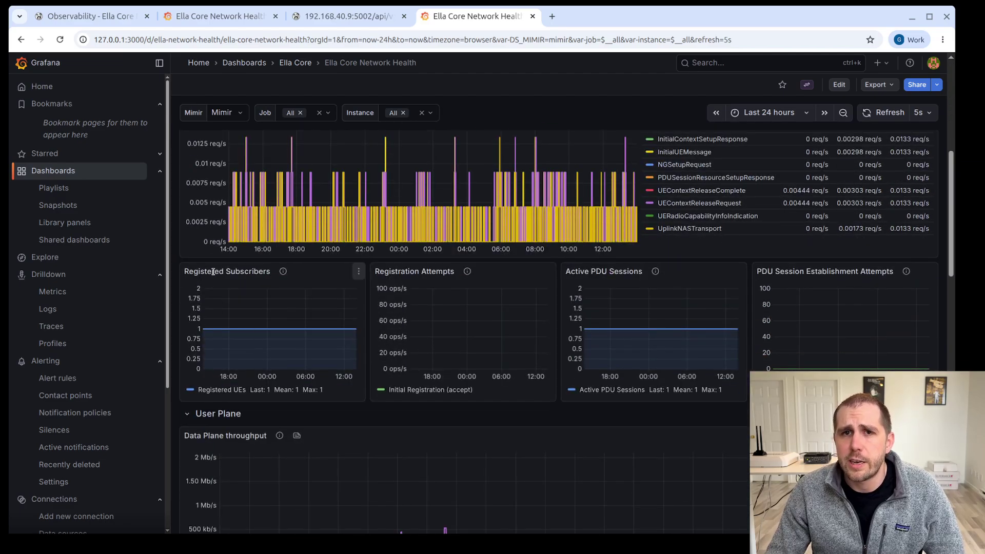
pyautogui.scroll(6, 220, 281)
pyautogui.scroll(-6, 751, 306)
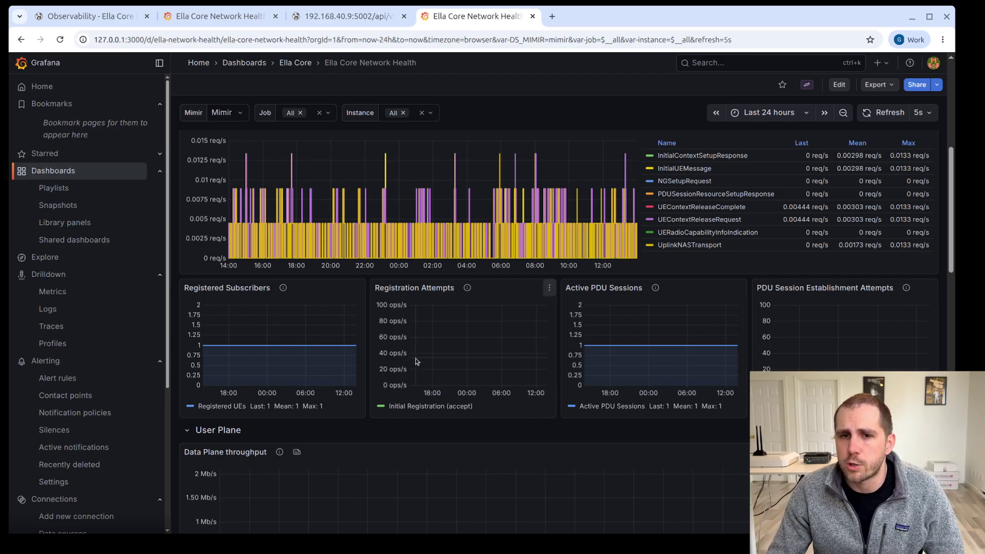
pyautogui.scroll(-3, 415, 361)
pyautogui.scroll(-2, 400, 439)
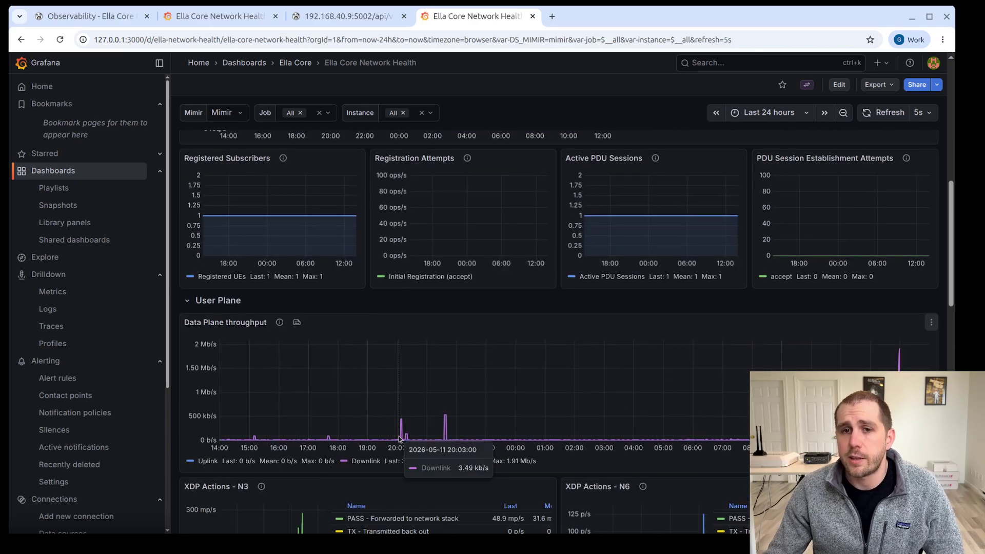
pyautogui.scroll(-3, 400, 439)
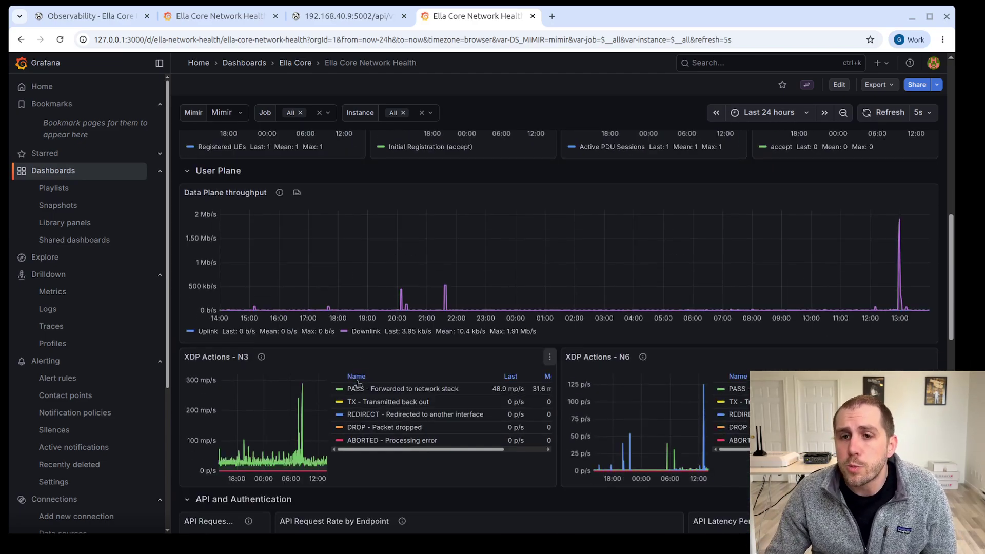
pyautogui.scroll(-2, 776, 250)
# - Examine the dashboard's XDP actions, API and Authentication, and System Resources panels, and return to the Network Status overview
pyautogui.scroll(-3, 776, 251)
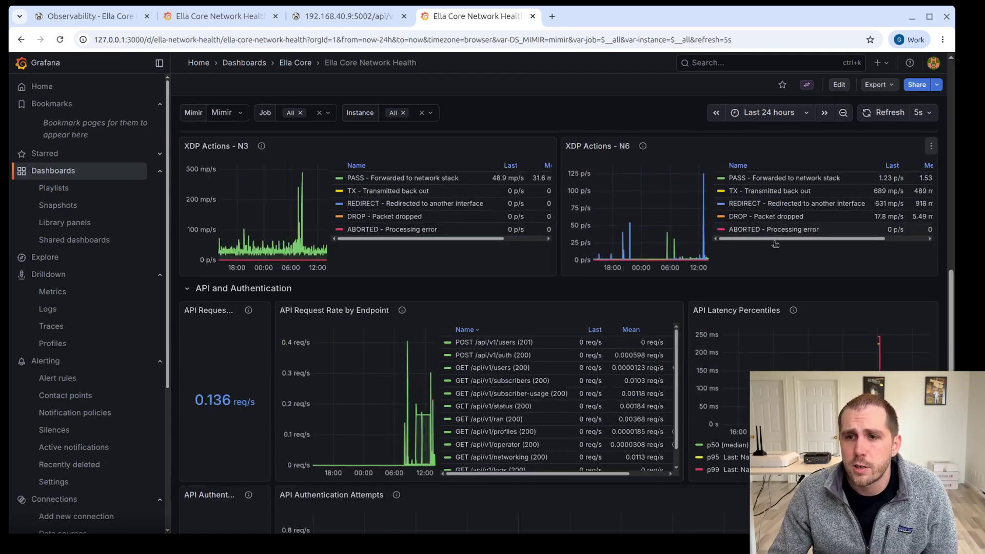
pyautogui.scroll(-1, 229, 321)
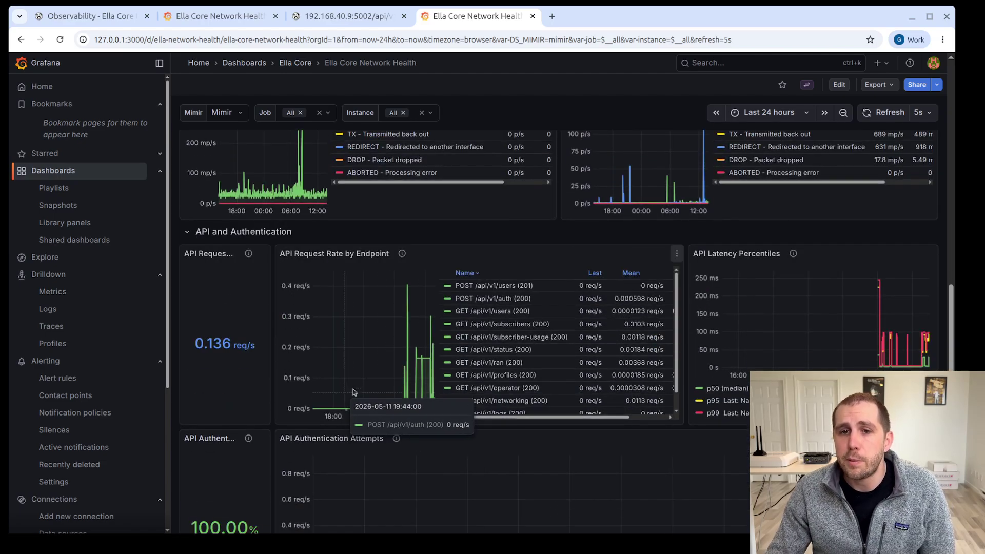
pyautogui.scroll(-2, 369, 402)
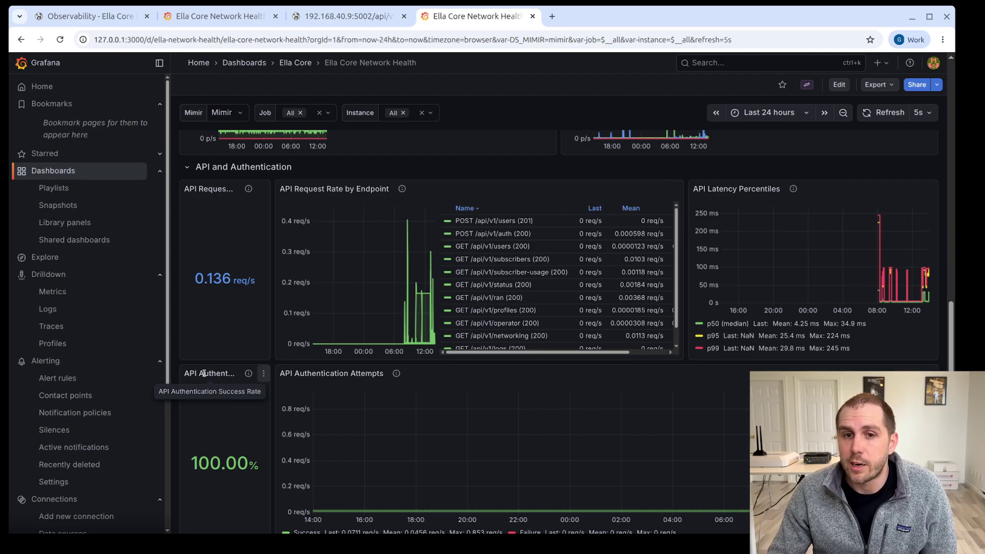
pyautogui.scroll(-7, 204, 372)
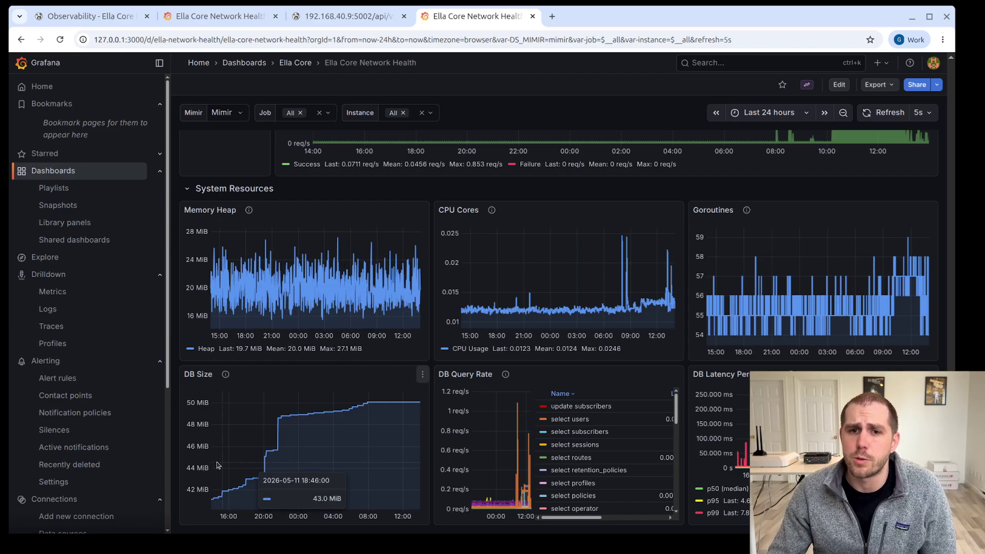
pyautogui.scroll(15, 883, 203)
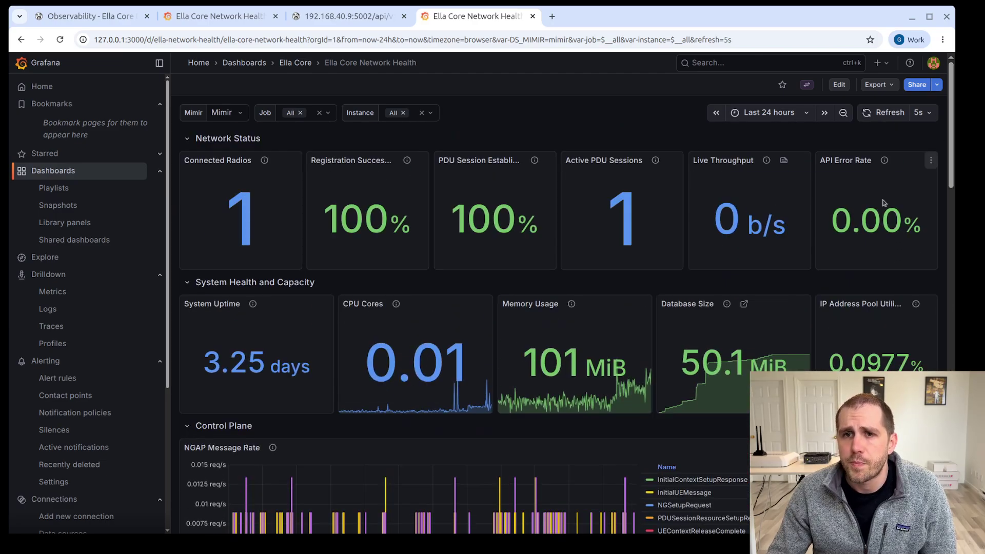